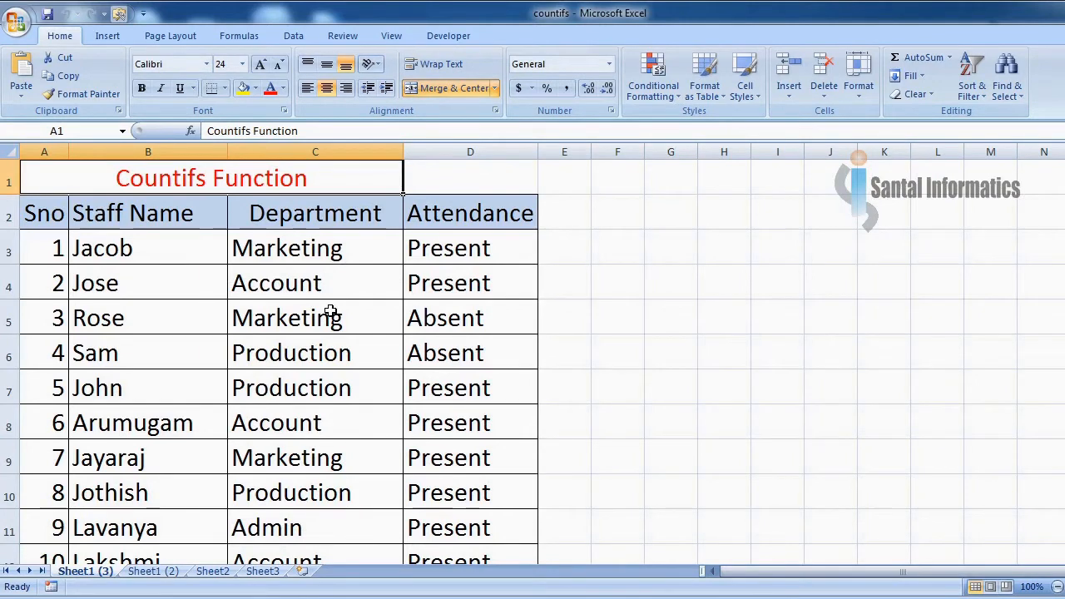
Examine the Department and Attendance columns of the staff table and the two count labels below it
click(482, 314)
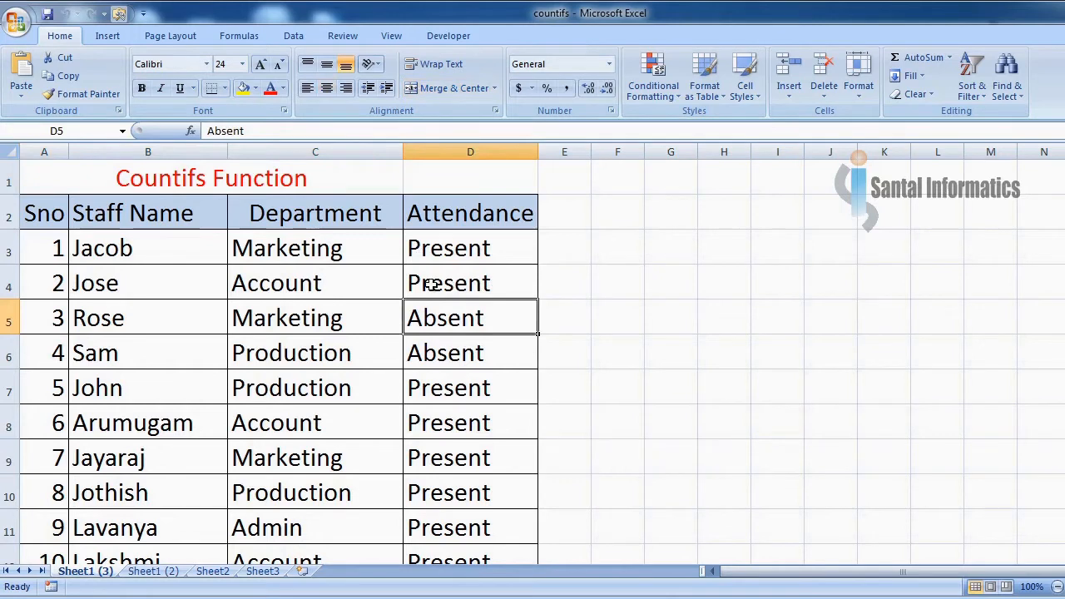
drag(48, 214, 447, 372)
click(472, 446)
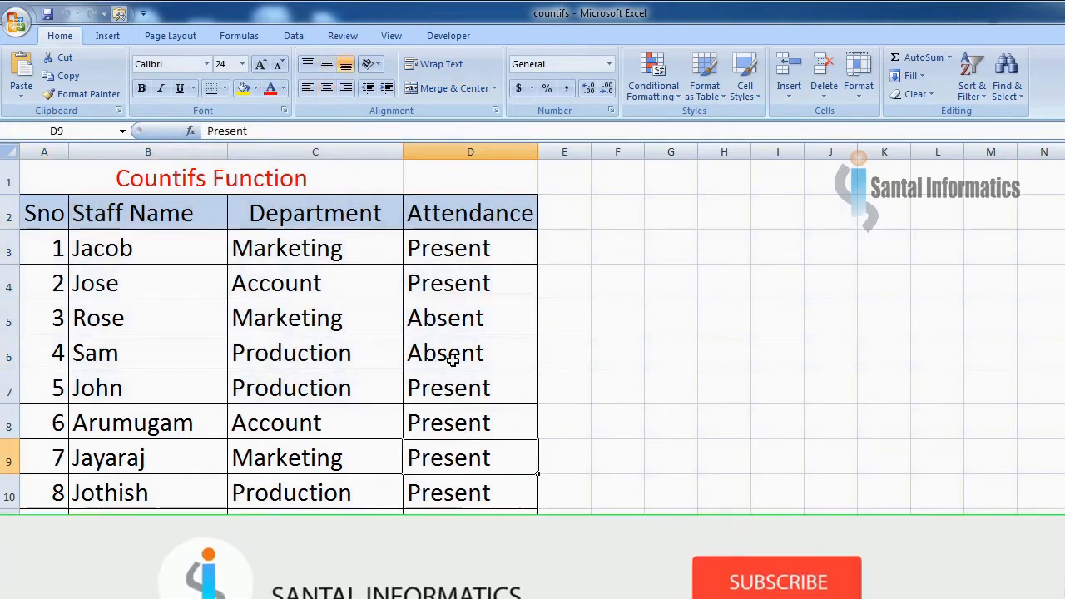
drag(451, 213, 454, 362)
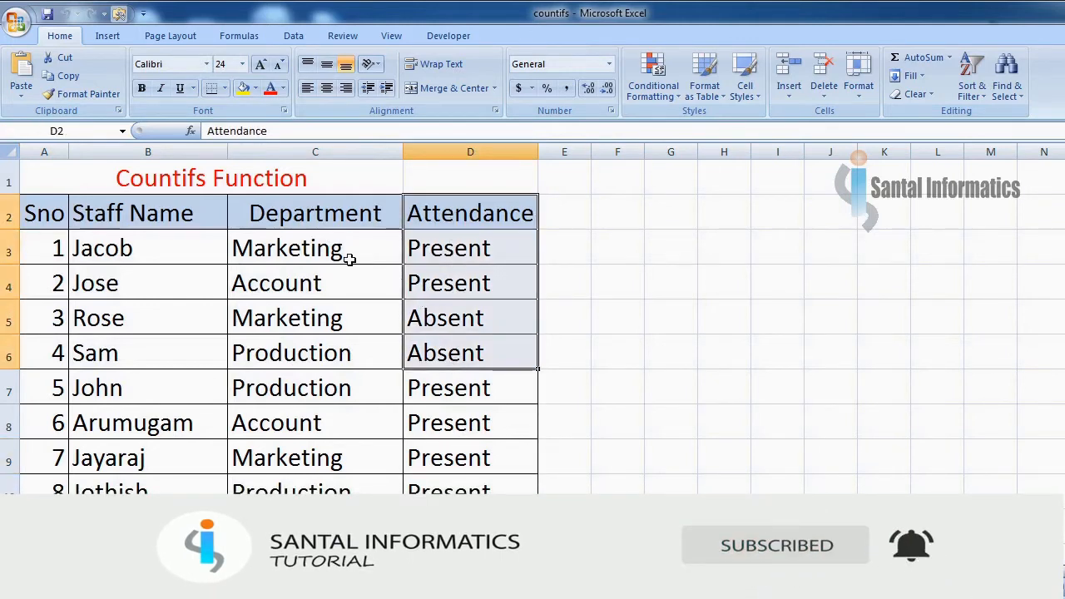
click(275, 352)
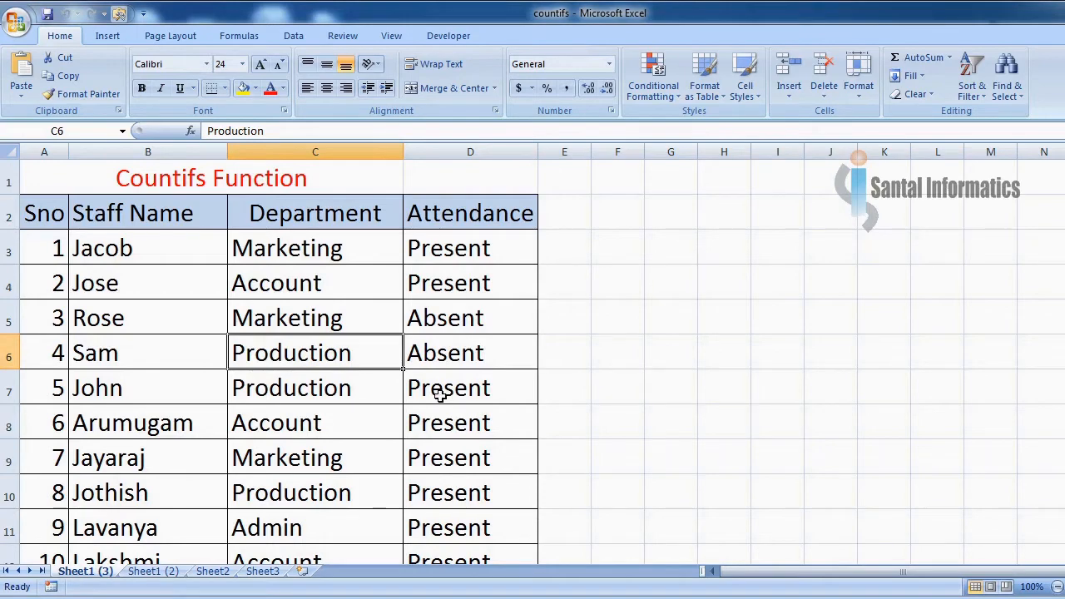
scroll(440, 394, down, 4)
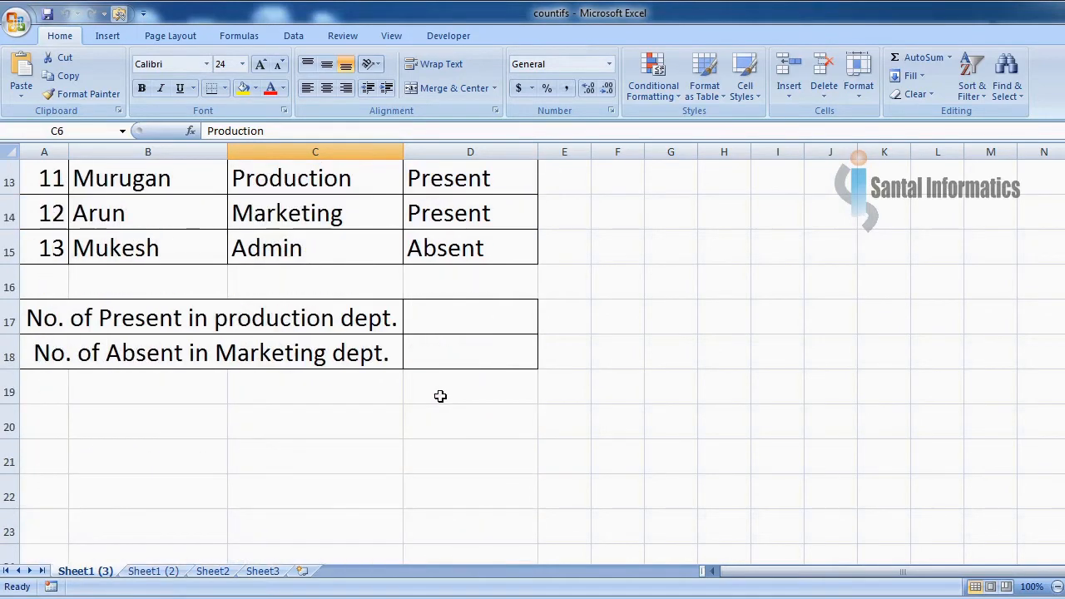
click(431, 321)
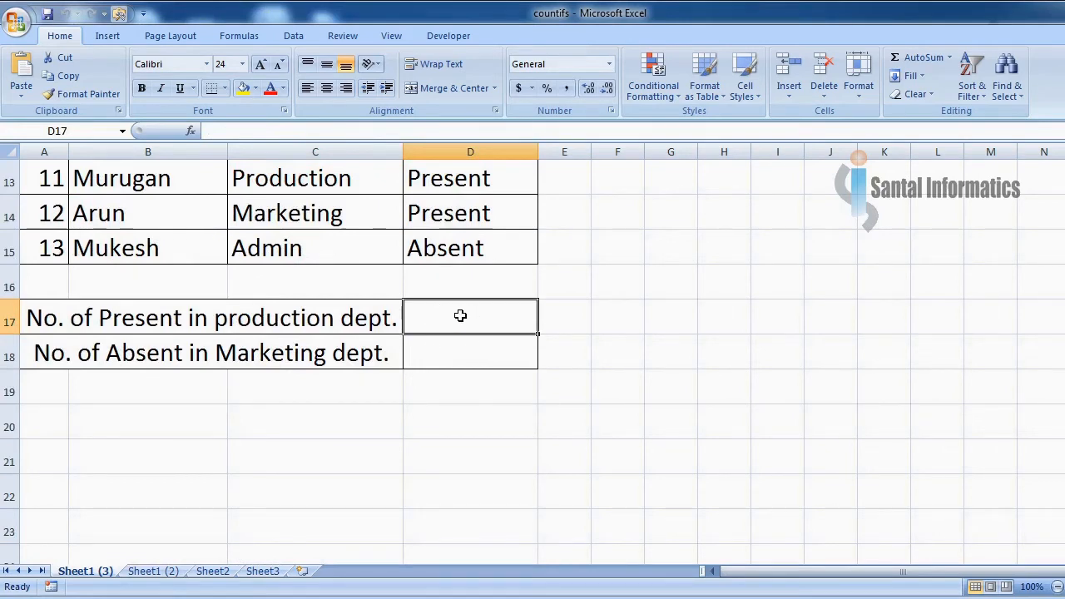
click(57, 327)
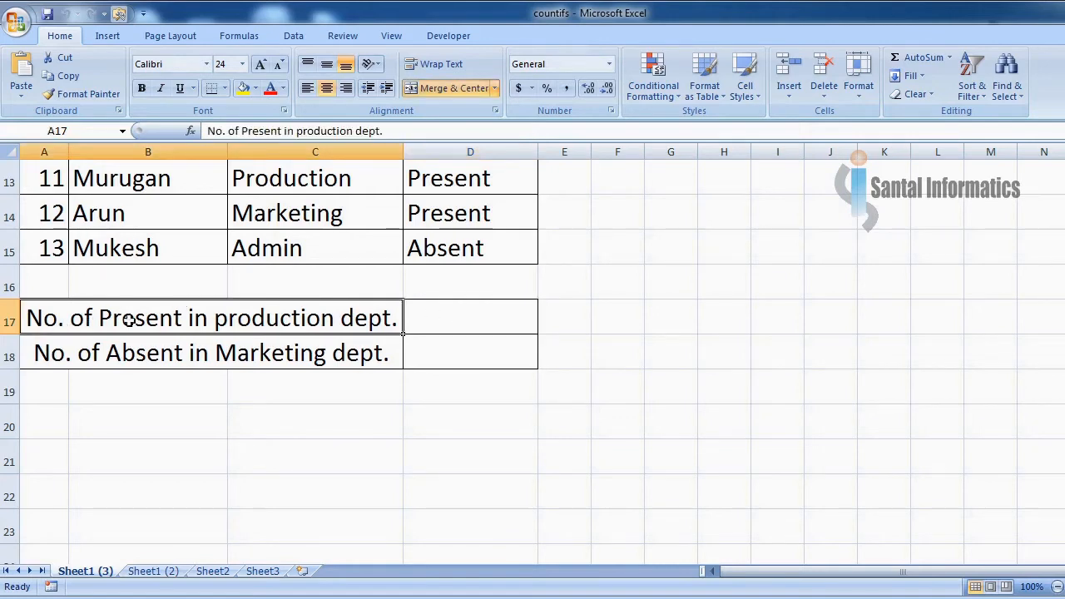
click(447, 181)
click(341, 180)
Start a COUNTIFS formula in D17 with C3:C15 as the first criteria range and "Production" as its criterion
click(421, 319)
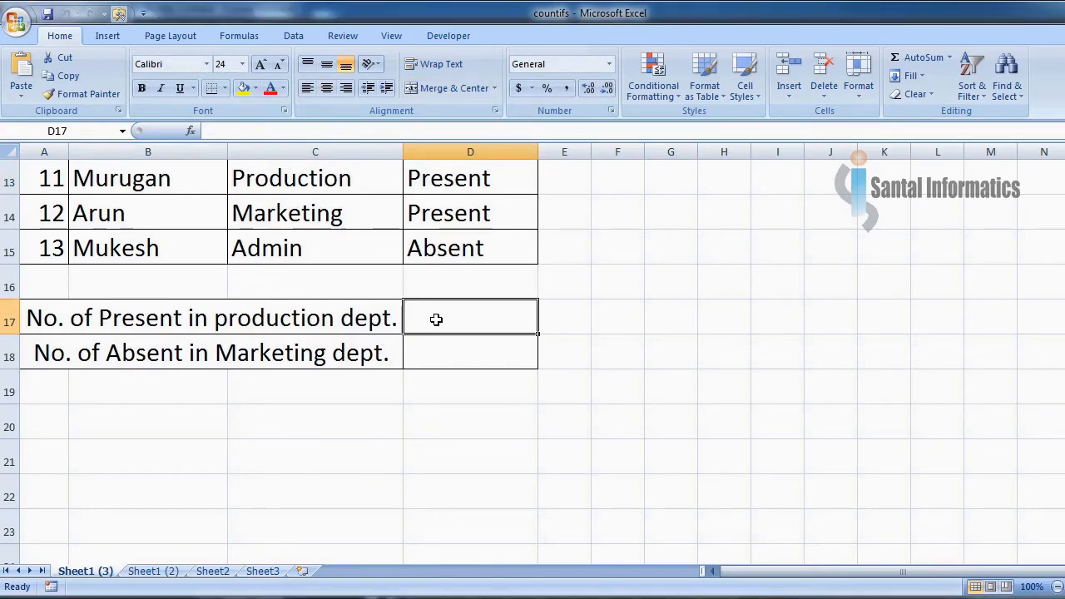
text(=)
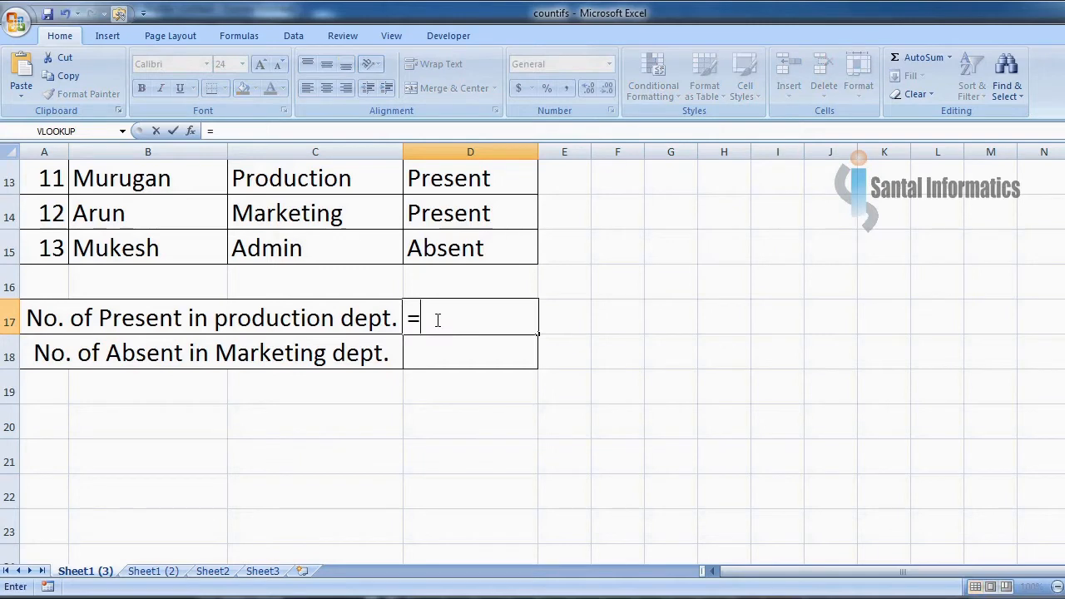
text(cou)
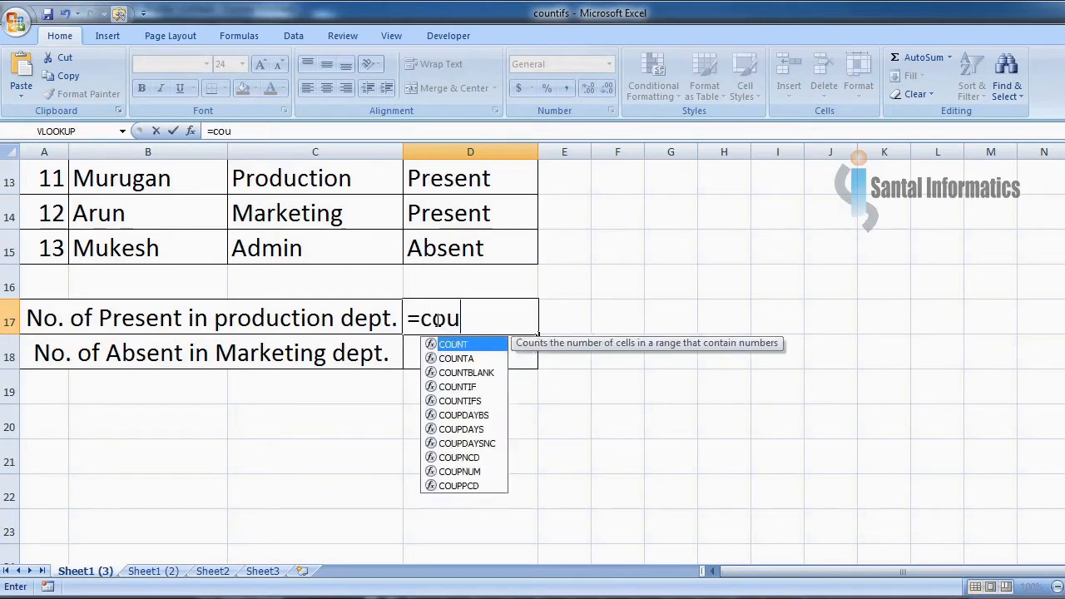
text(ntifs)
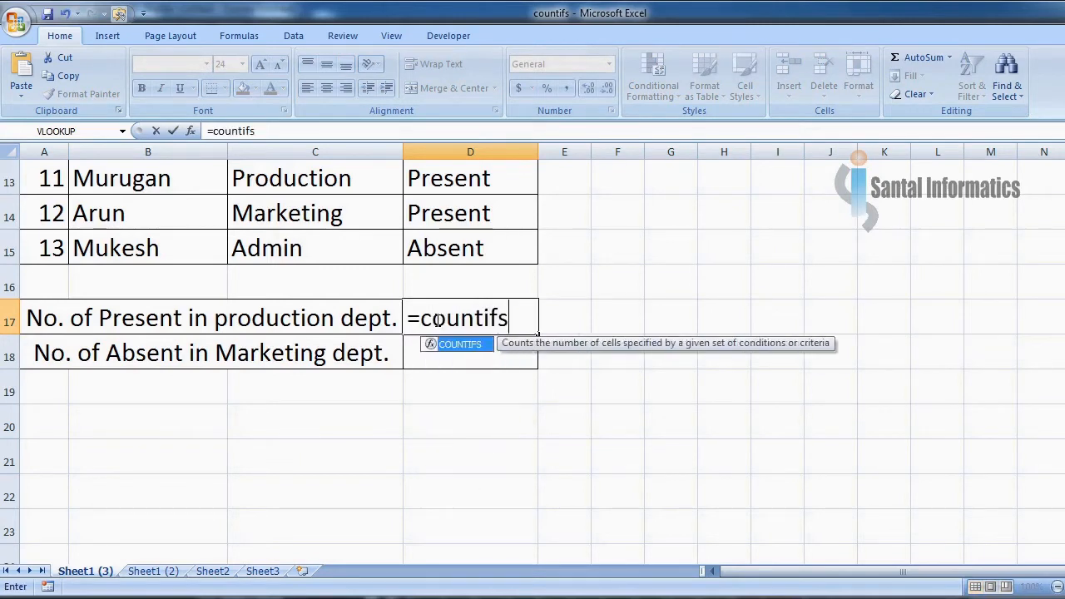
text(()
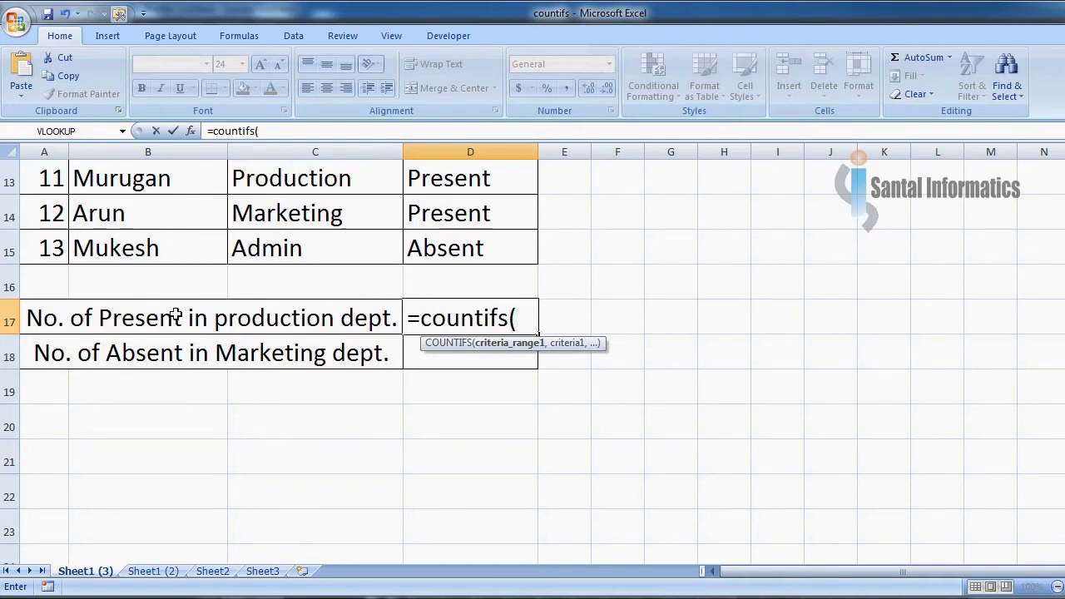
scroll(314, 292, up, 3)
scroll(313, 292, up, 1)
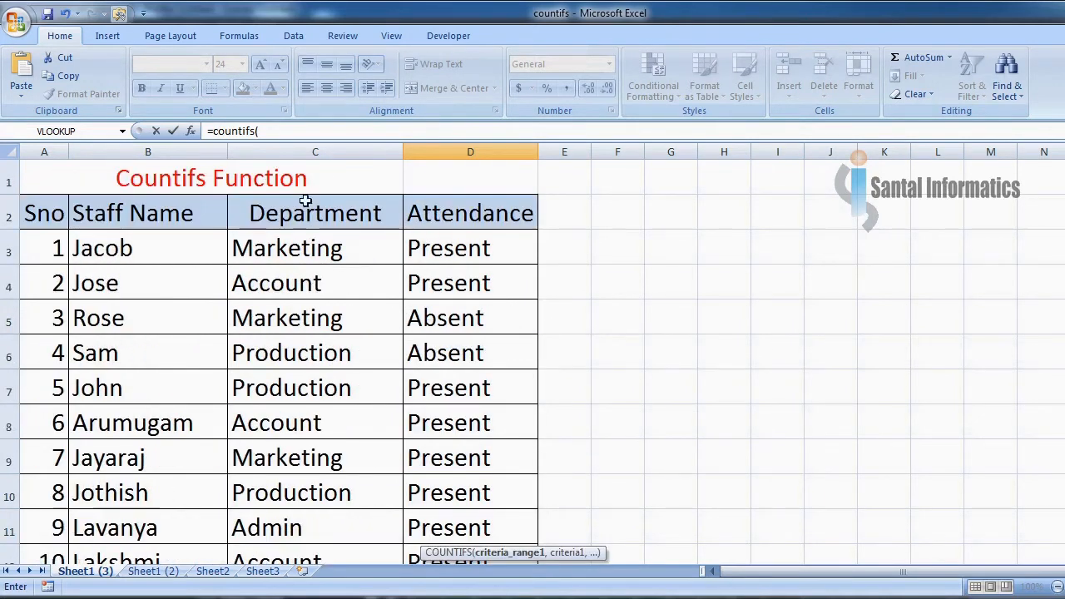
drag(274, 247, 288, 499)
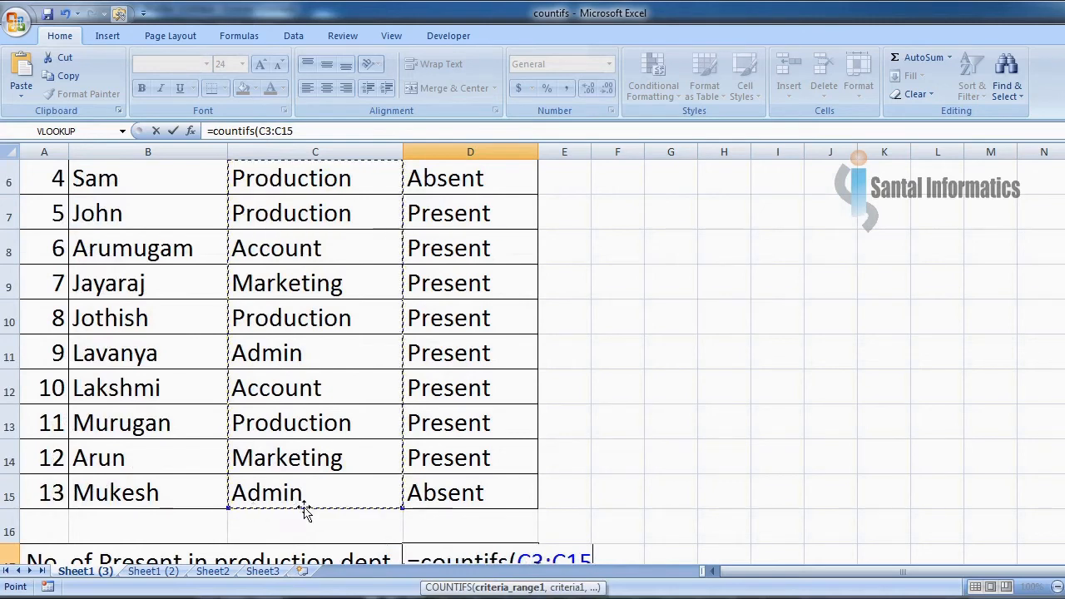
scroll(375, 451, down, 1)
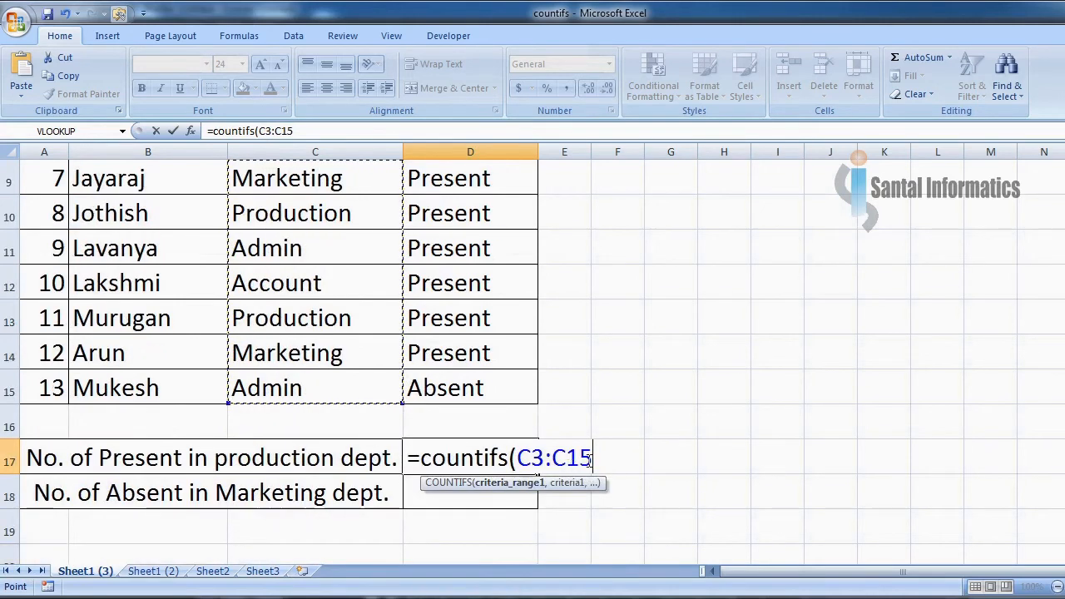
text(,)
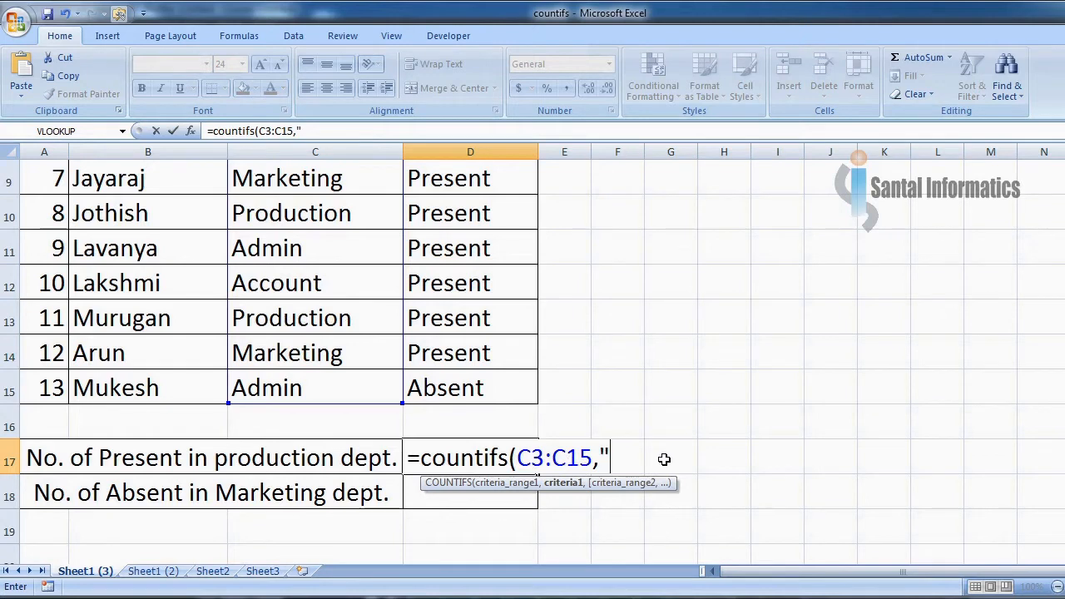
text(Production)
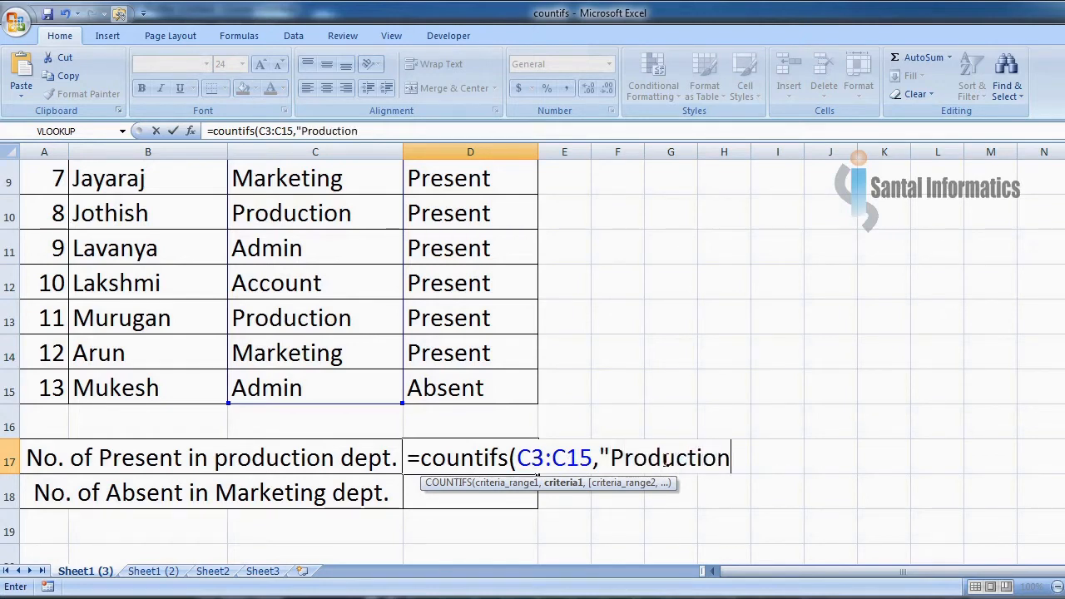
text(",)
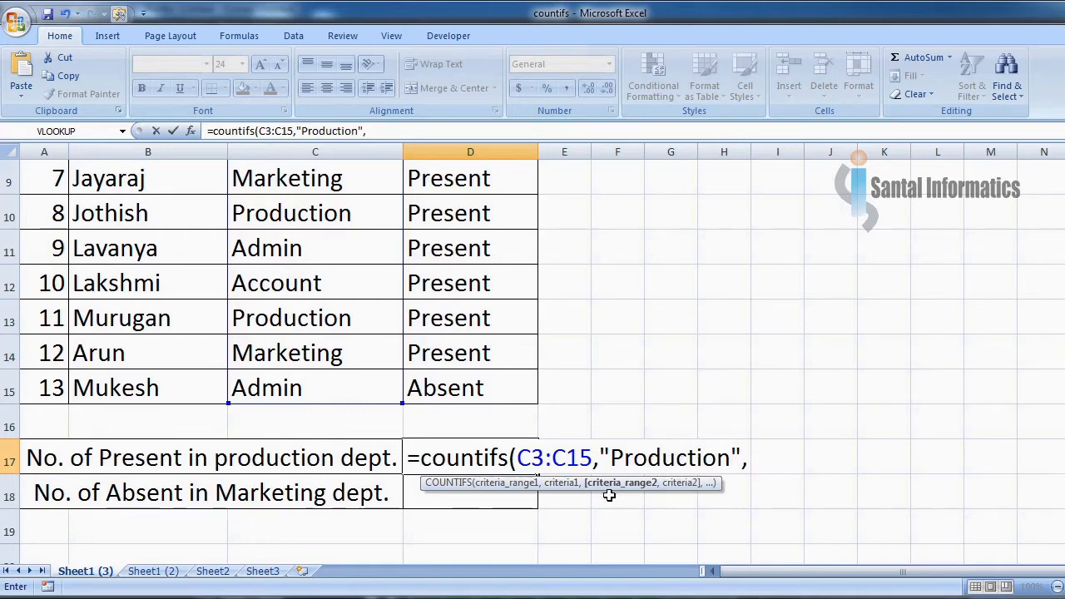
Add D3:D15 with the criterion "Present" as the second condition and enter the COUNTIFS formula in D17
scroll(483, 339, up, 3)
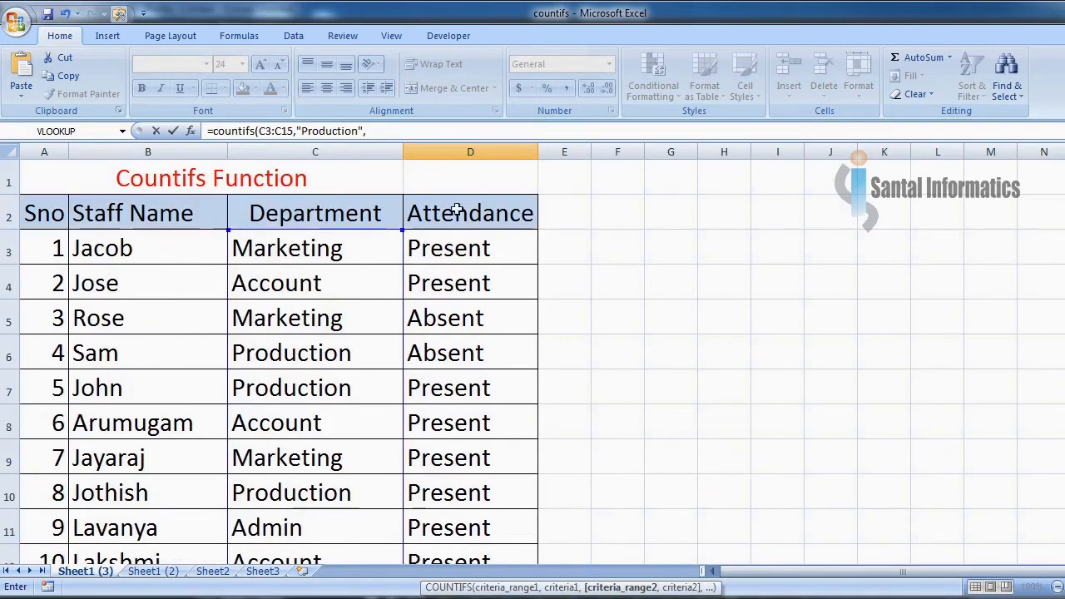
click(471, 248)
drag(471, 248, 475, 488)
scroll(611, 436, down, 1)
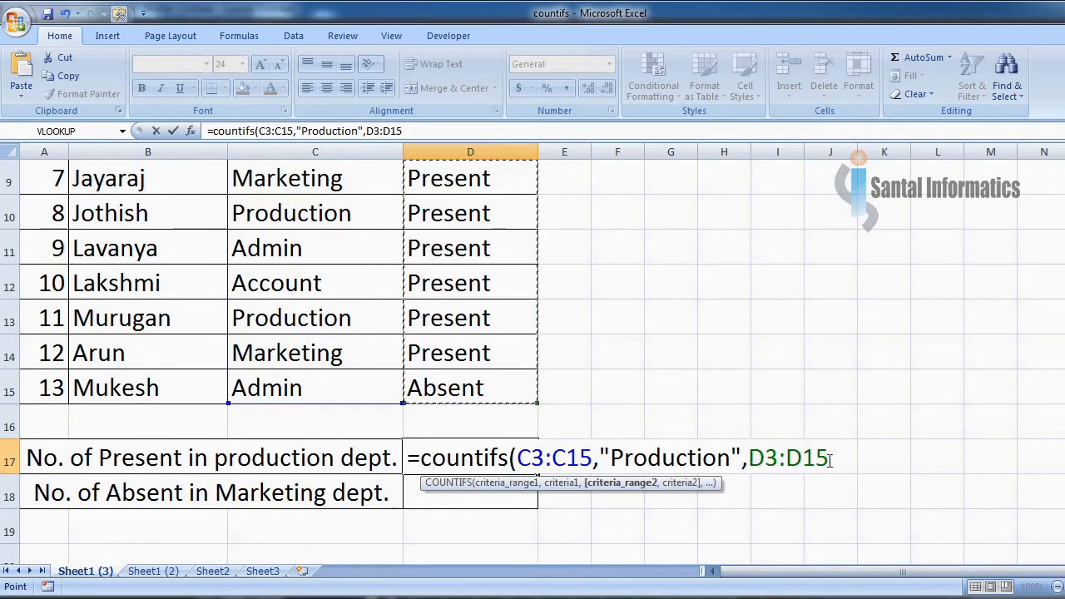
text(,)
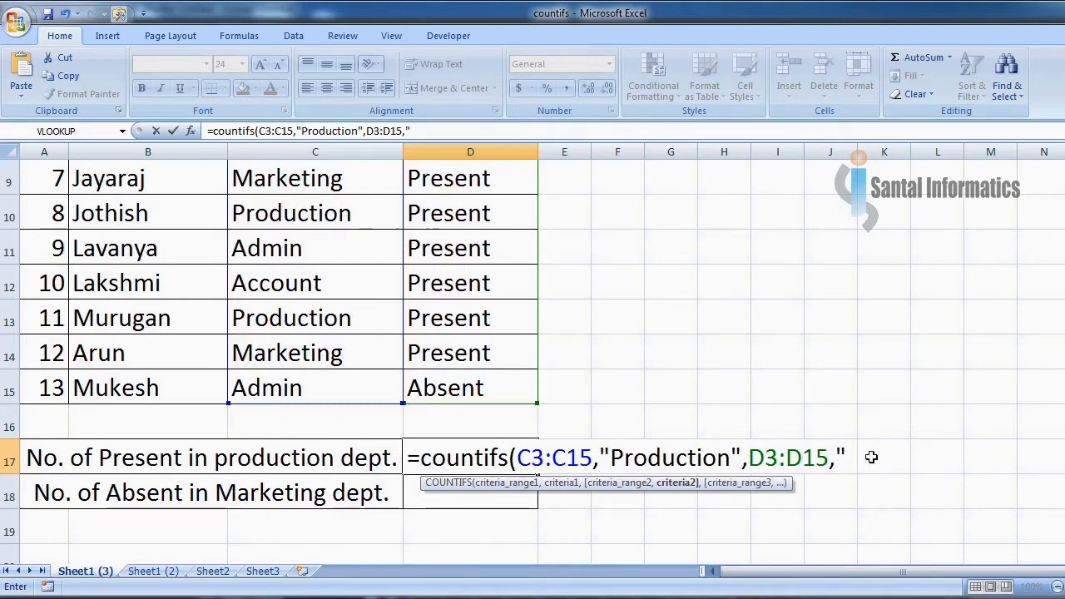
text("Pres)
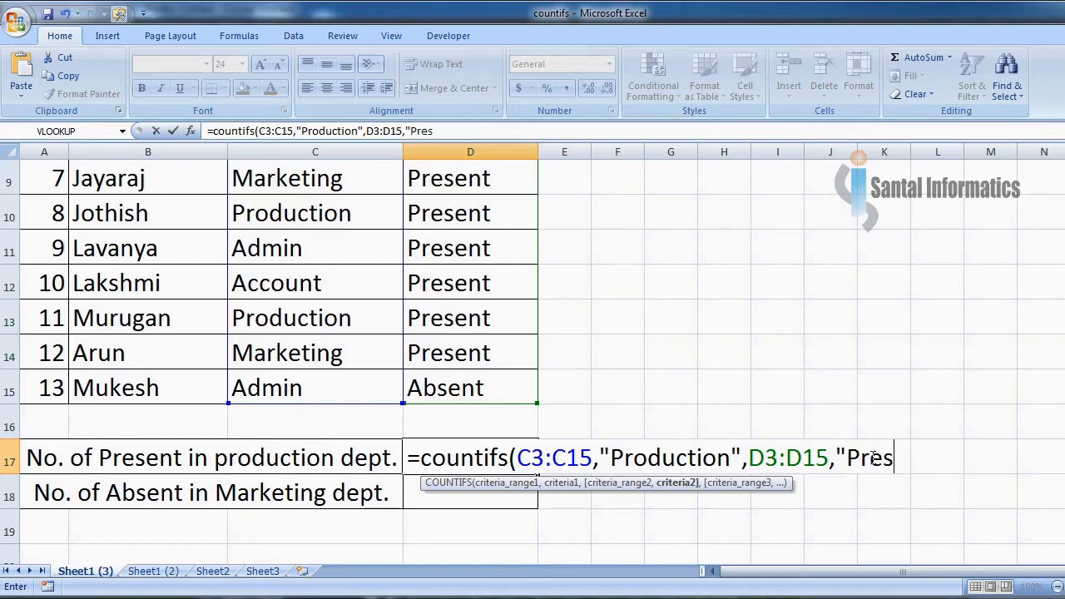
text(ent"))
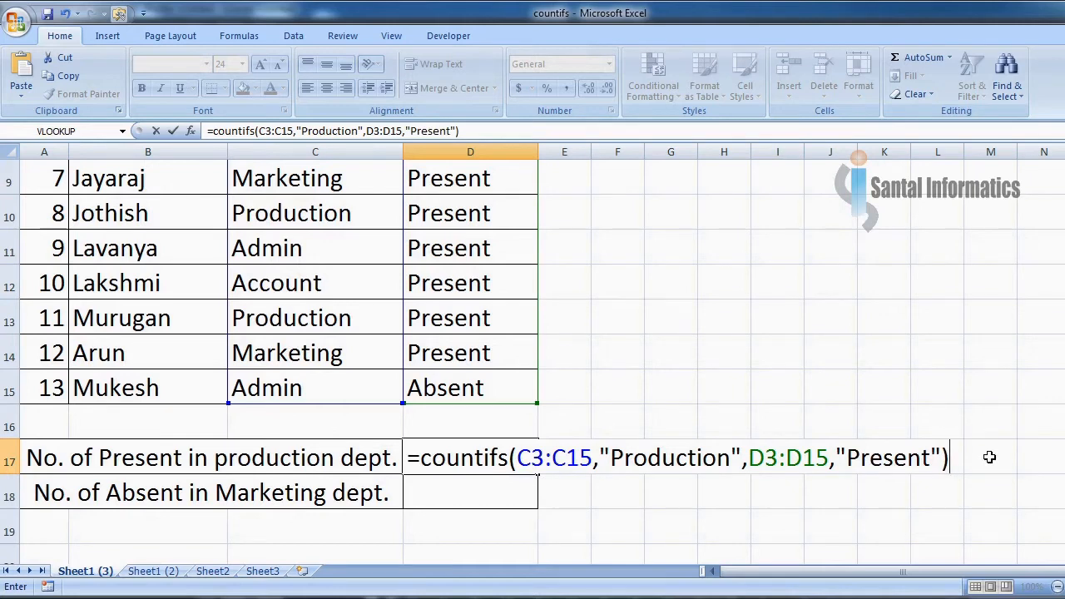
key(Return)
Review the completed production count in D17 and the label for the Marketing absence count
click(493, 462)
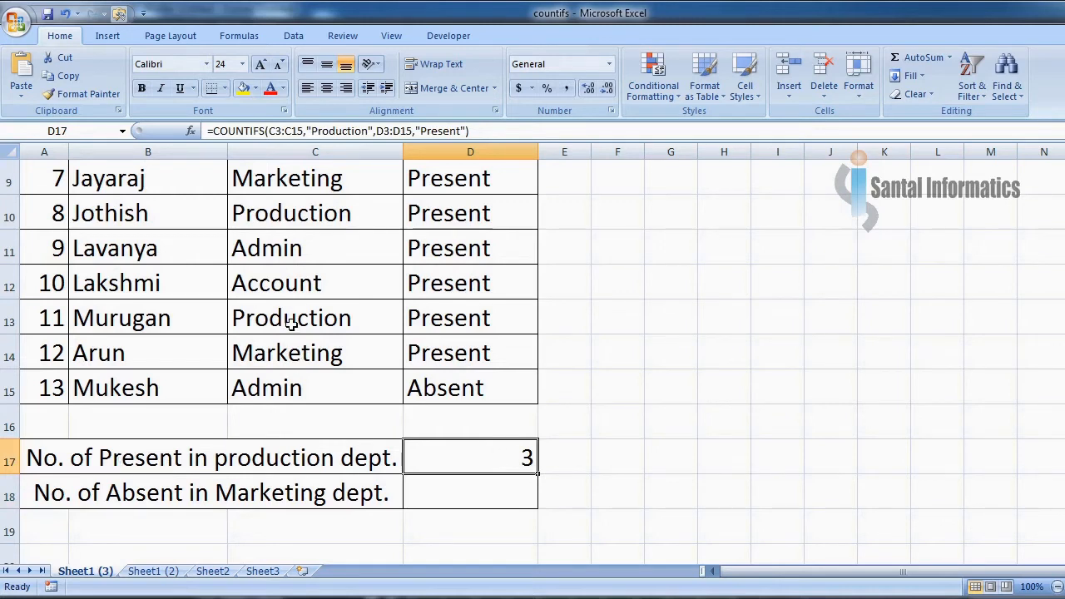
click(287, 465)
click(472, 460)
key(Return)
scroll(490, 463, down, 1)
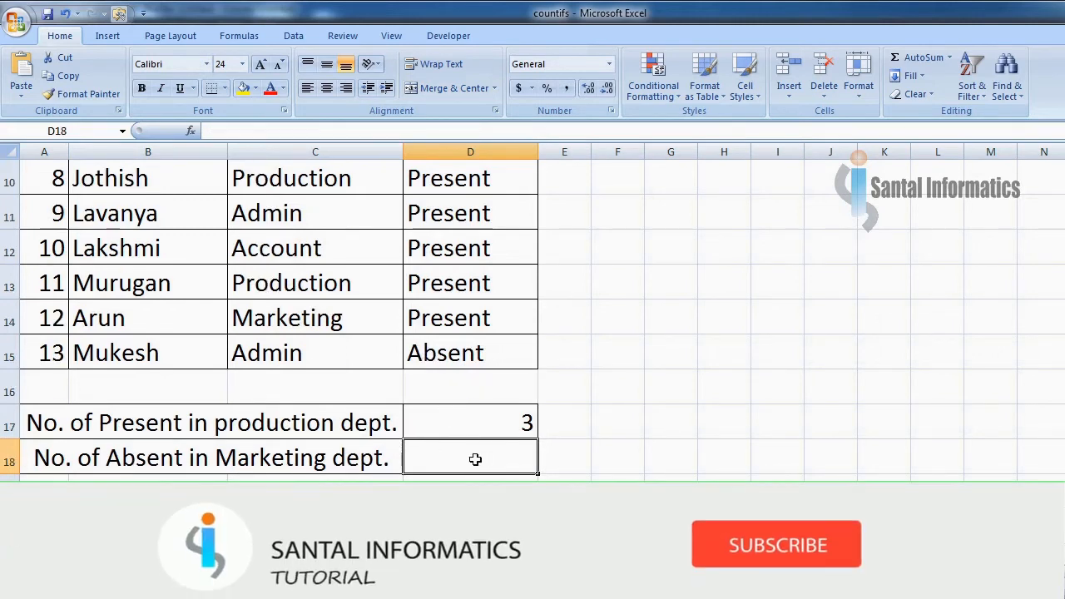
click(120, 460)
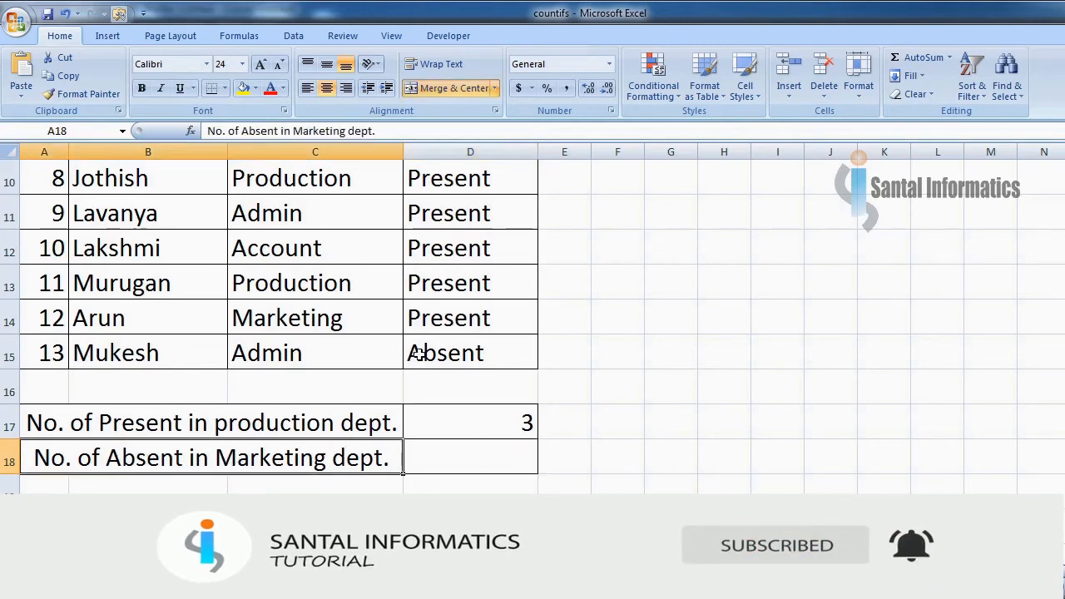
Start a COUNTIFS formula in D18 with C3:C15 as the first criteria range and "Marketing" as its criterion
click(454, 457)
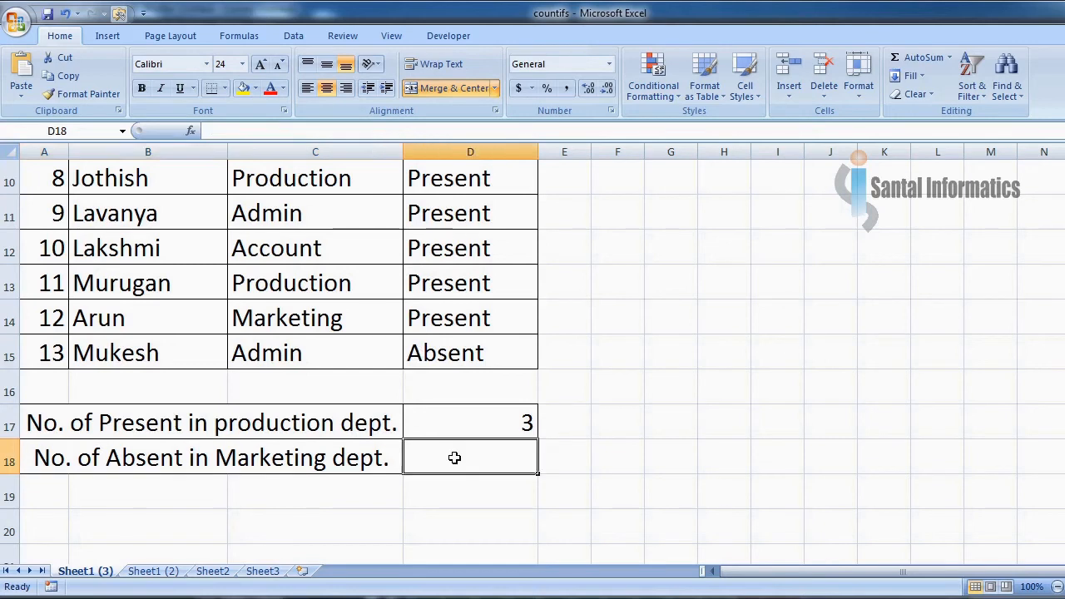
text(=)
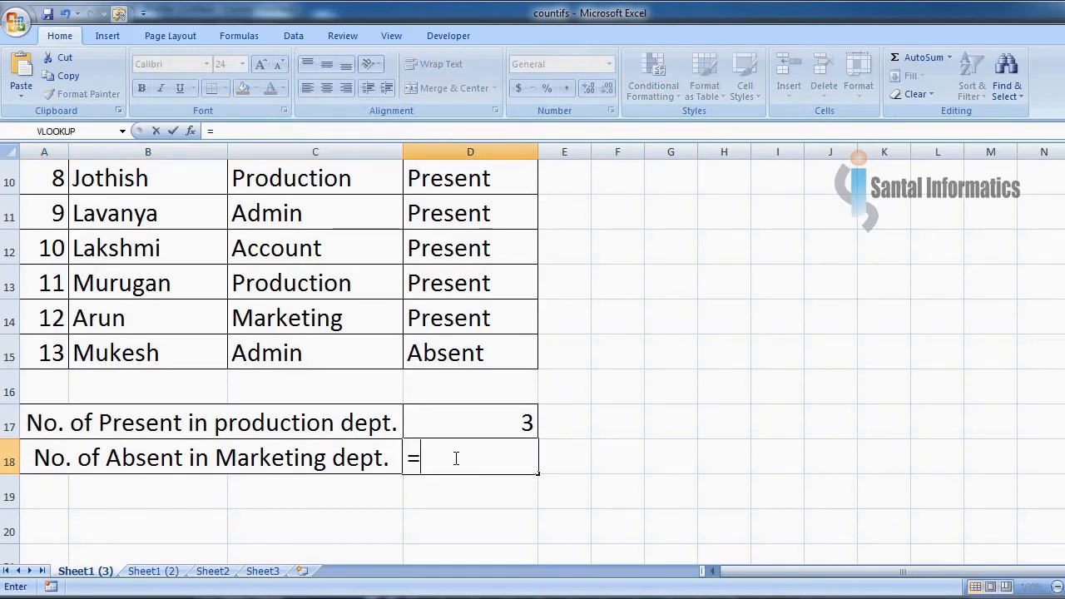
text(countif)
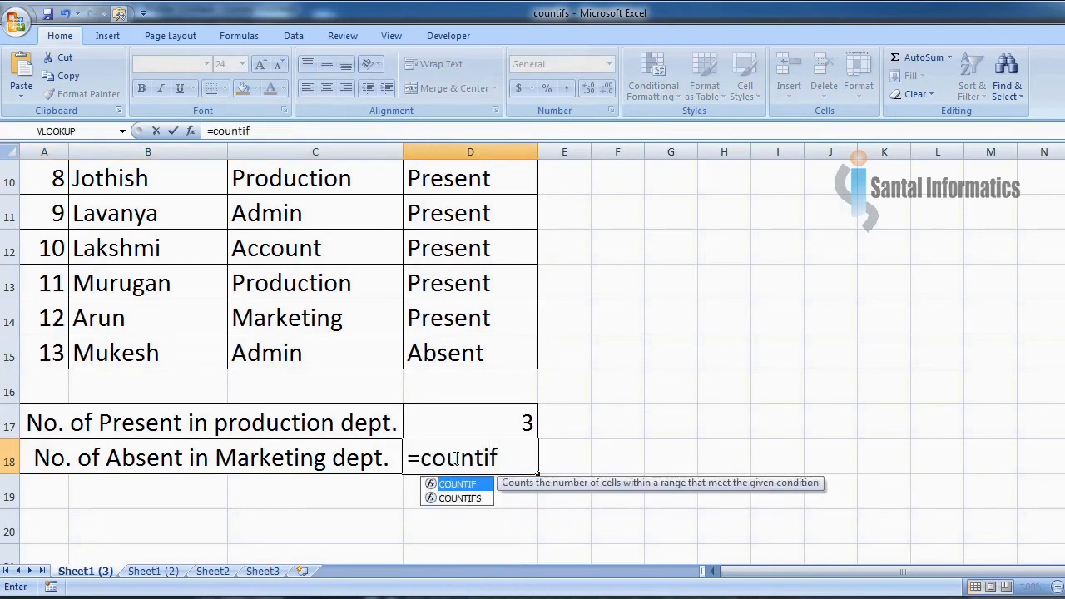
text(s)
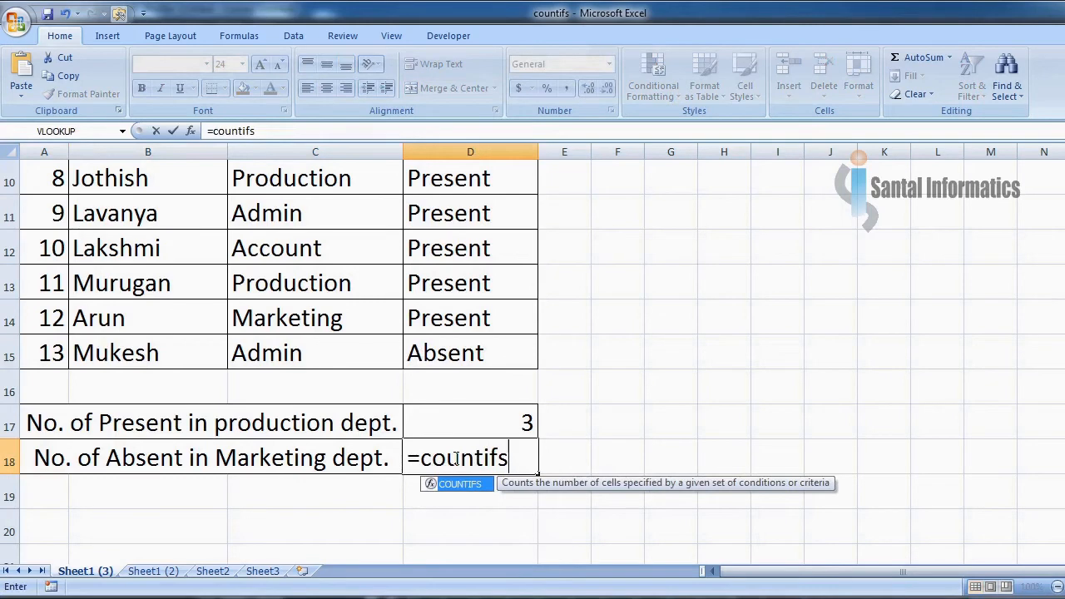
text(()
scroll(535, 394, down, 1)
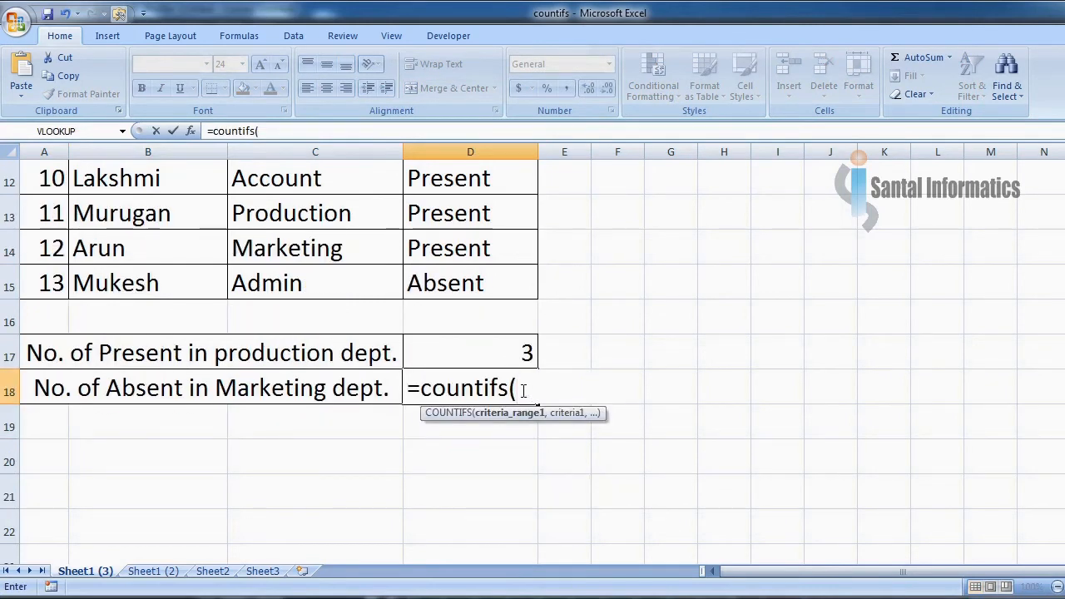
scroll(522, 389, up, 4)
click(289, 247)
drag(290, 247, 304, 499)
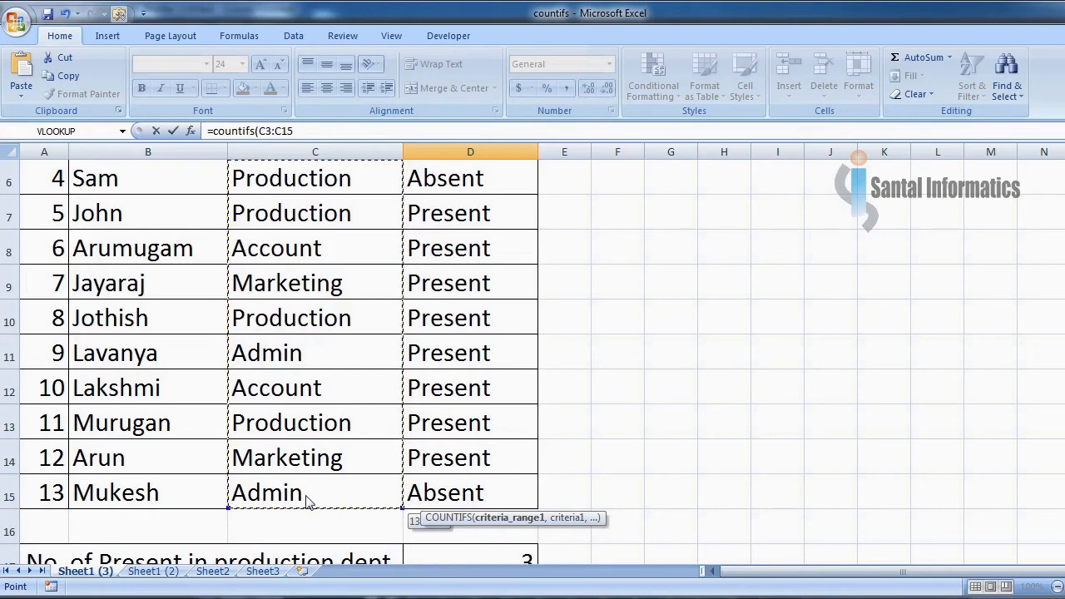
scroll(492, 459, down, 2)
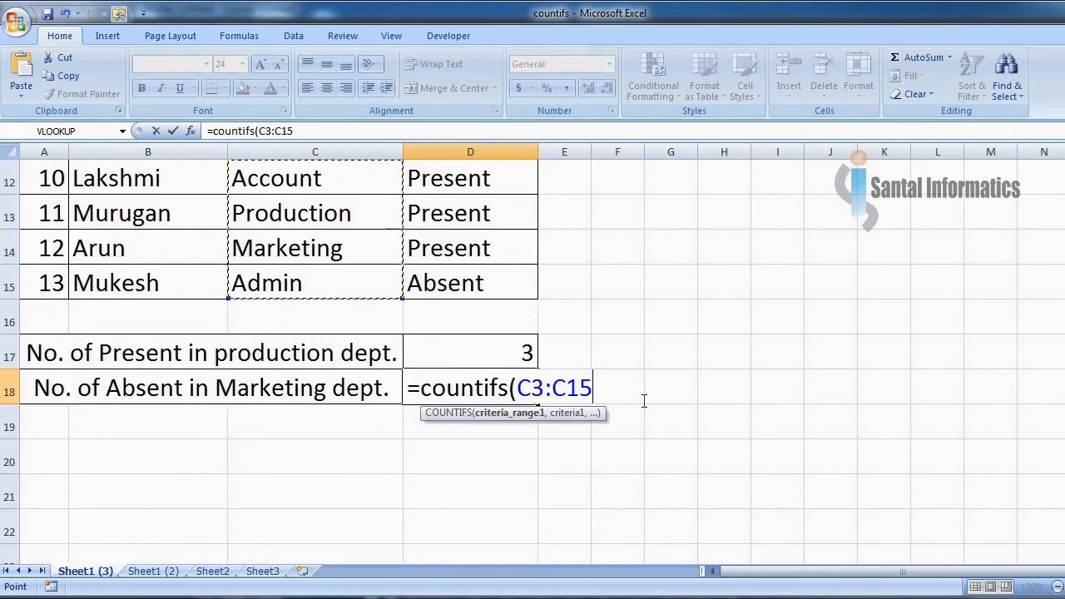
text(,)
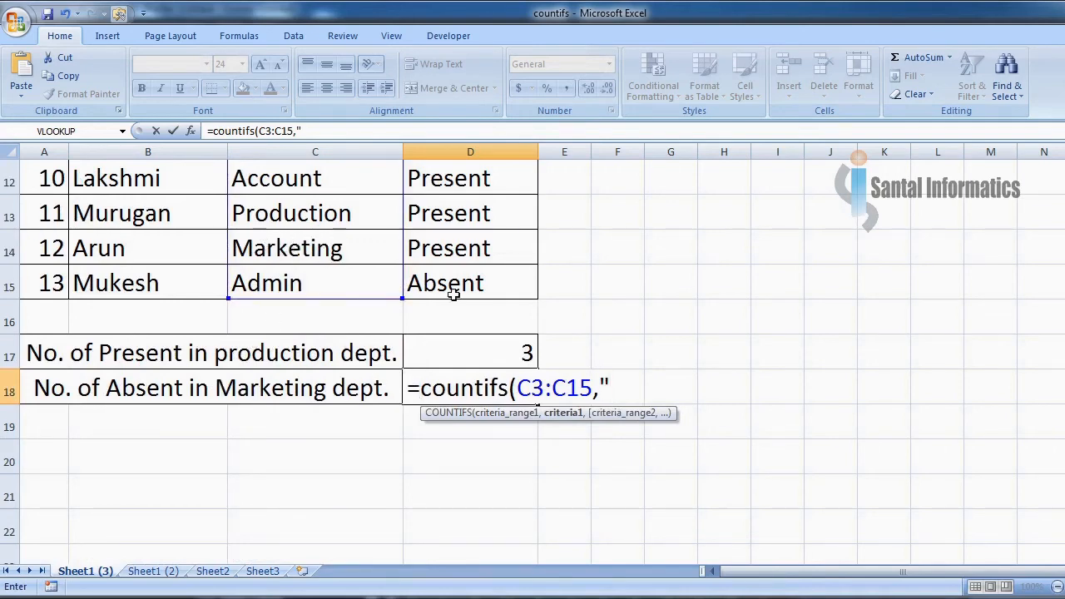
text(Marketing)
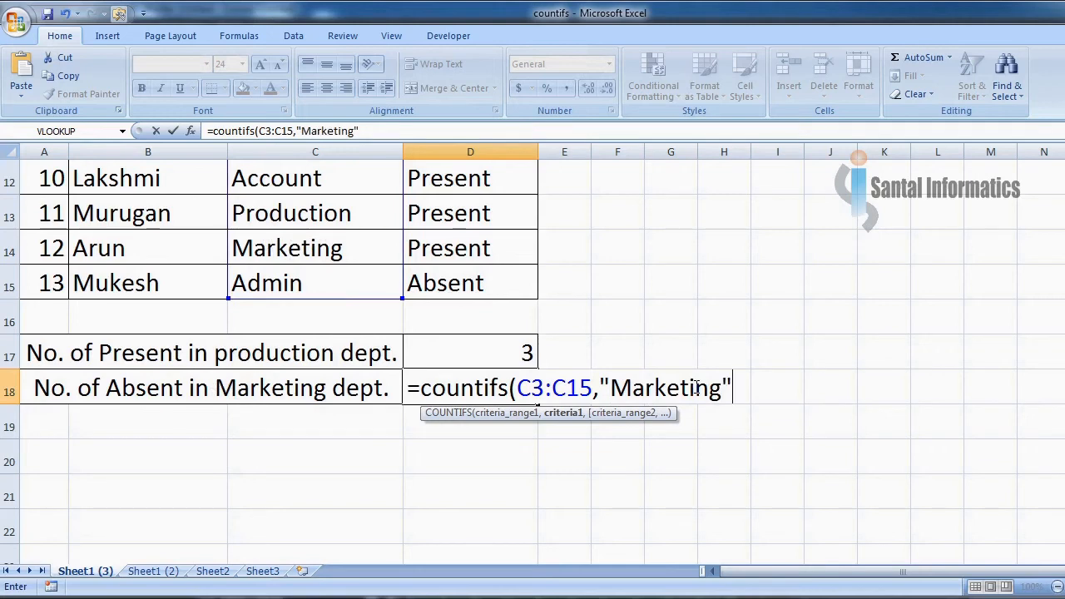
Complete the COUNTIFS formula in D18 with D3:D15 and the criterion "Absent" as the second condition, and check the result against its label
text(",)
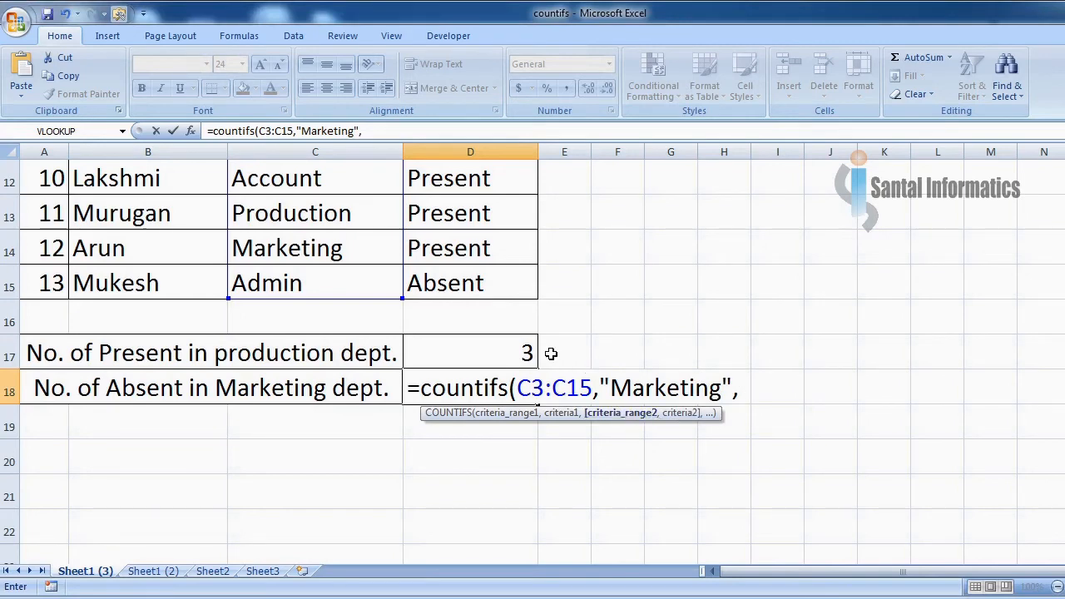
scroll(538, 325, up, 4)
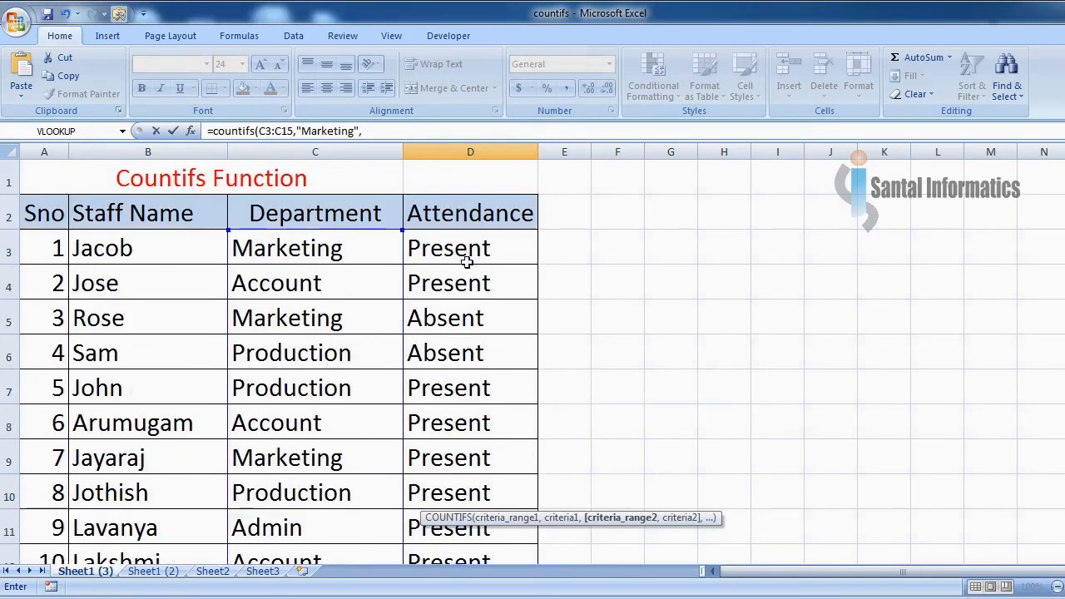
drag(471, 254, 477, 496)
scroll(781, 453, down, 2)
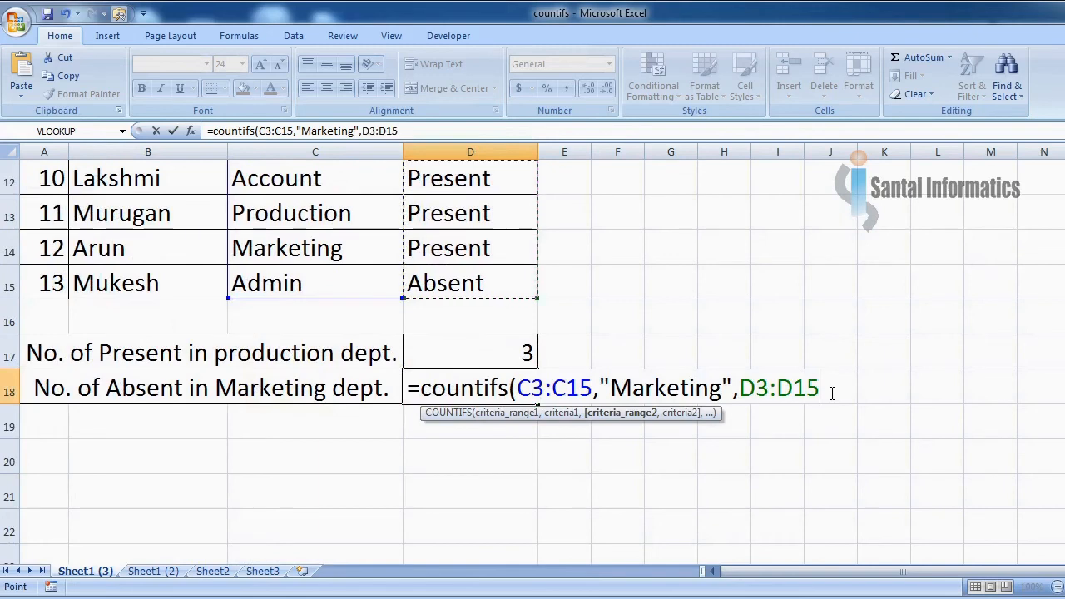
text(,)
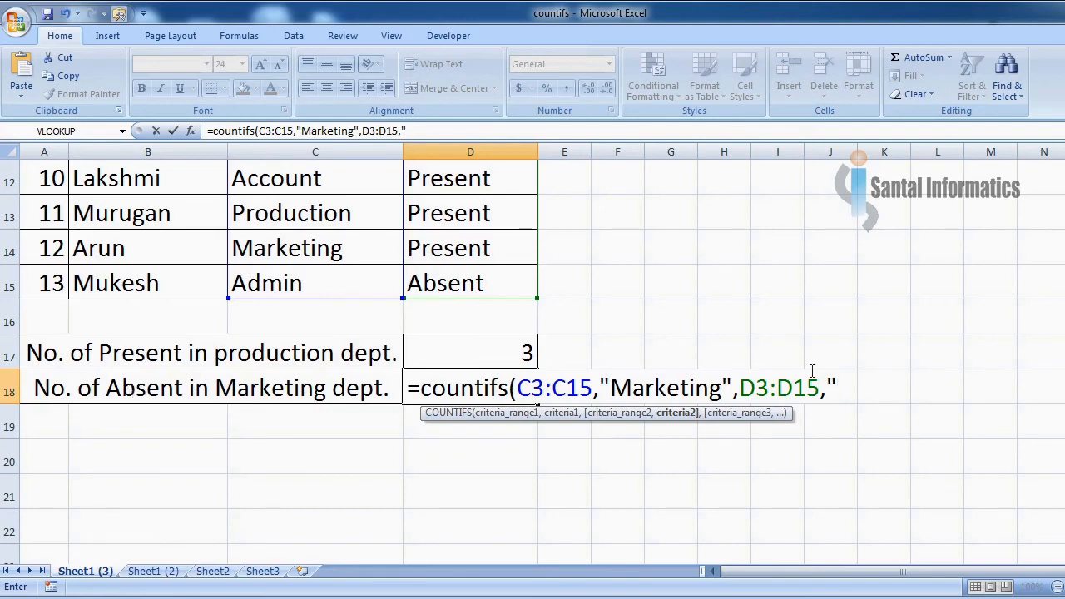
text("Absent)
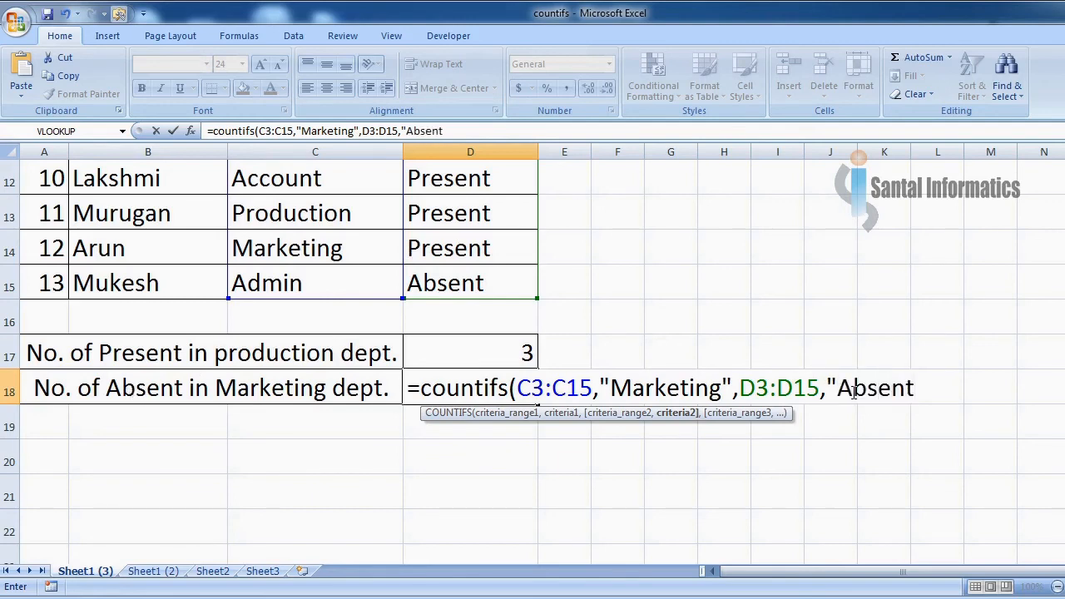
text())
key(Return)
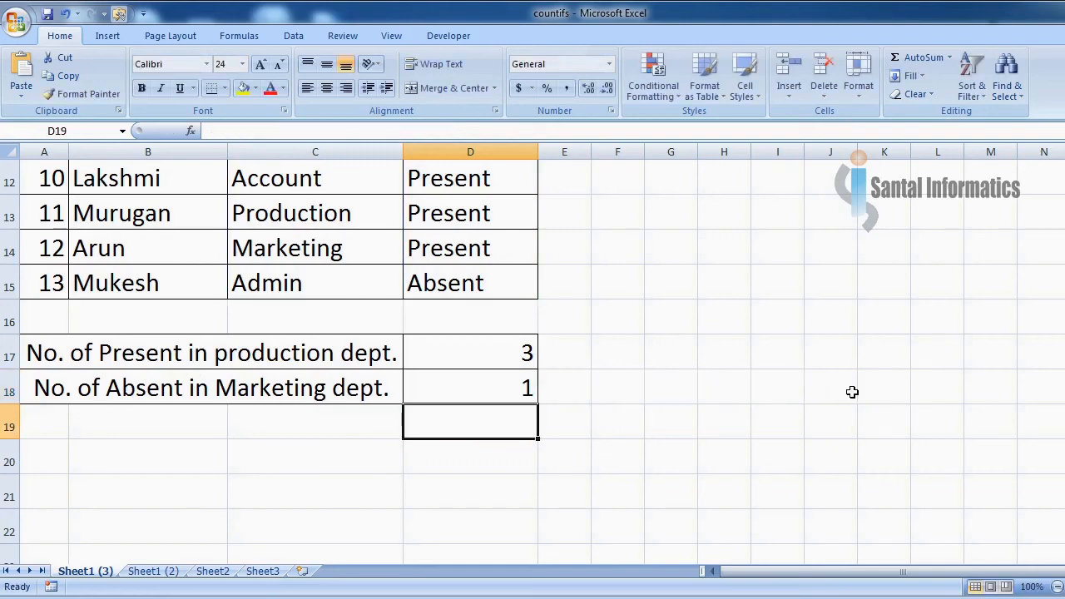
click(499, 392)
click(218, 388)
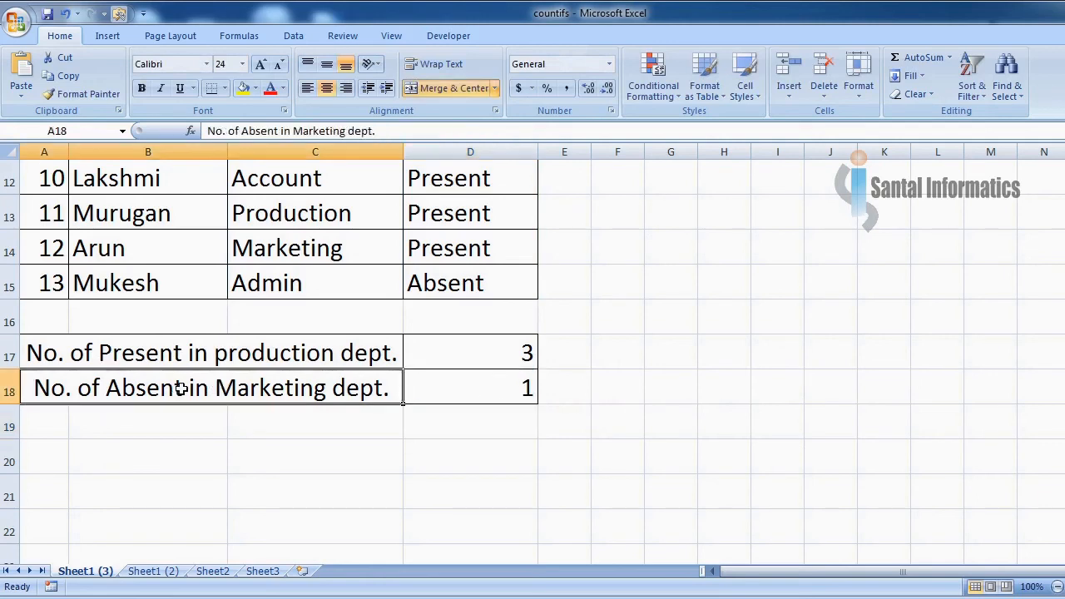